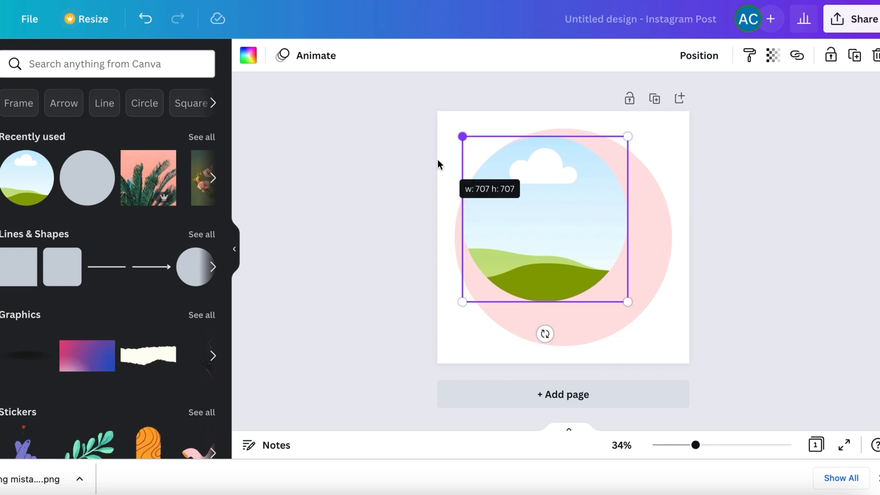
Enlarge the circular frame to cover the pink circle and fill it with the uploaded landscape portrait photo on a white background.
{"action": "left_click_drag", "start_coordinate": [624, 299], "coordinate": [674, 358]}
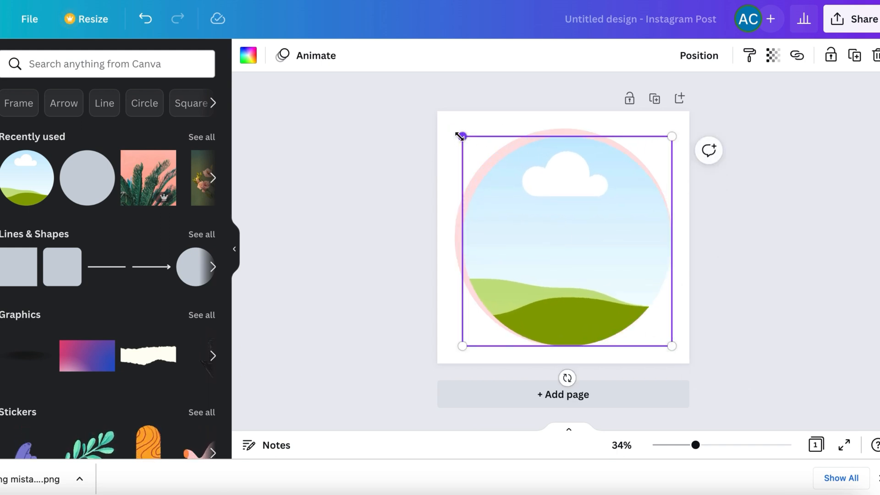
{"action": "left_click_drag", "start_coordinate": [460, 136], "coordinate": [450, 132]}
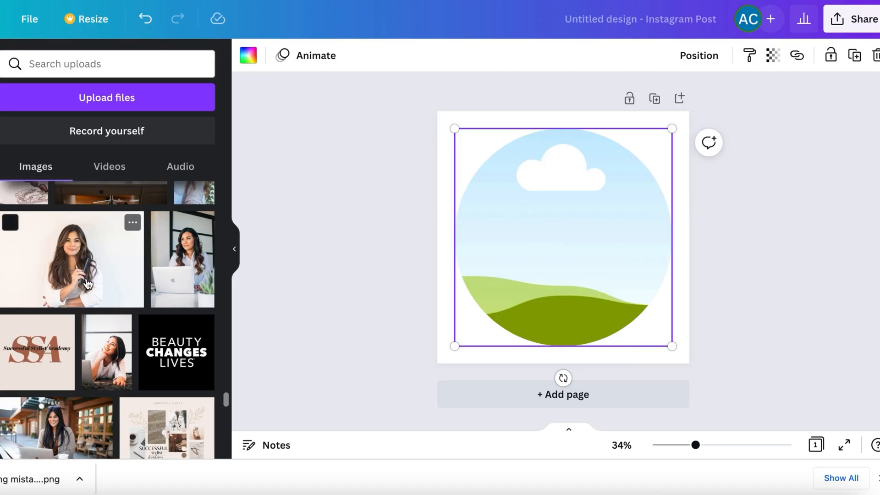
{"action": "left_click", "coordinate": [74, 259]}
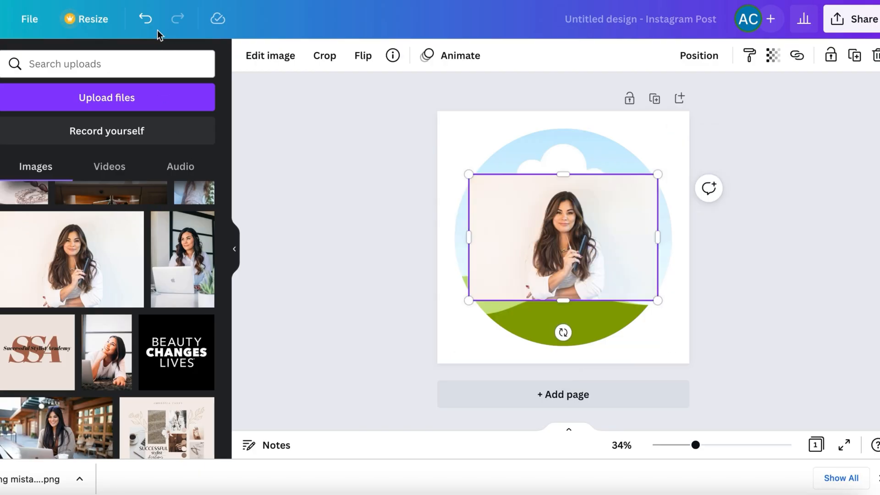
{"action": "left_click", "coordinate": [145, 19]}
{"action": "left_click_drag", "start_coordinate": [99, 273], "coordinate": [551, 240]}
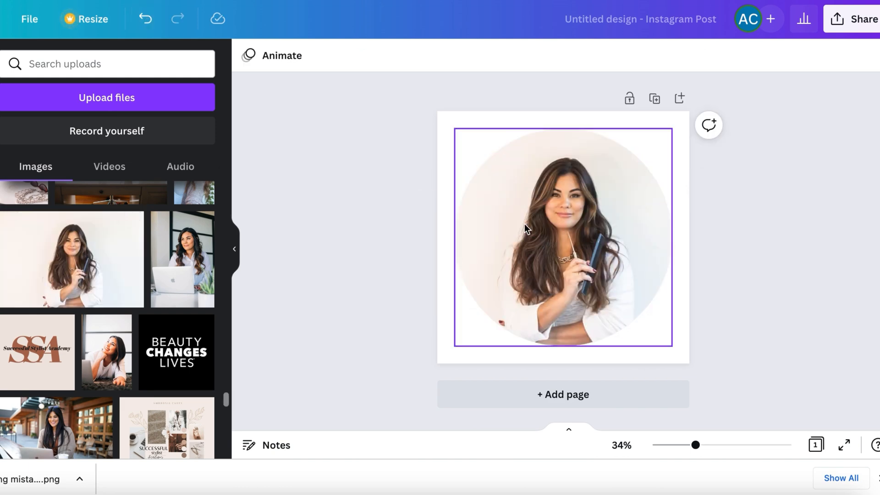
Remove the background from the framed portrait and download the design.
{"action": "left_click", "coordinate": [593, 260]}
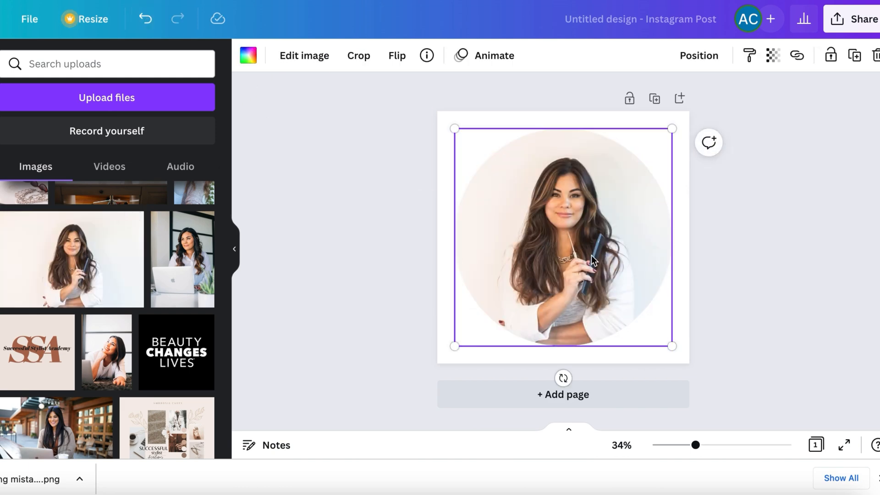
{"action": "left_click", "coordinate": [305, 64]}
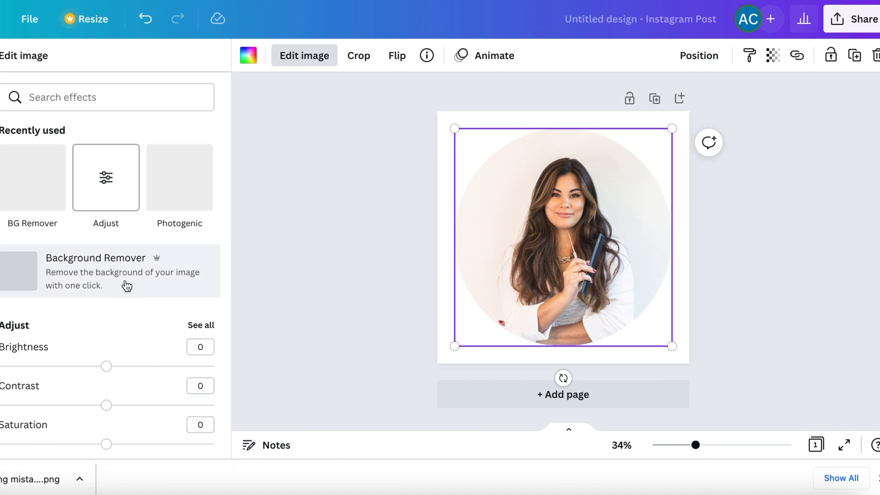
{"action": "left_click", "coordinate": [127, 286]}
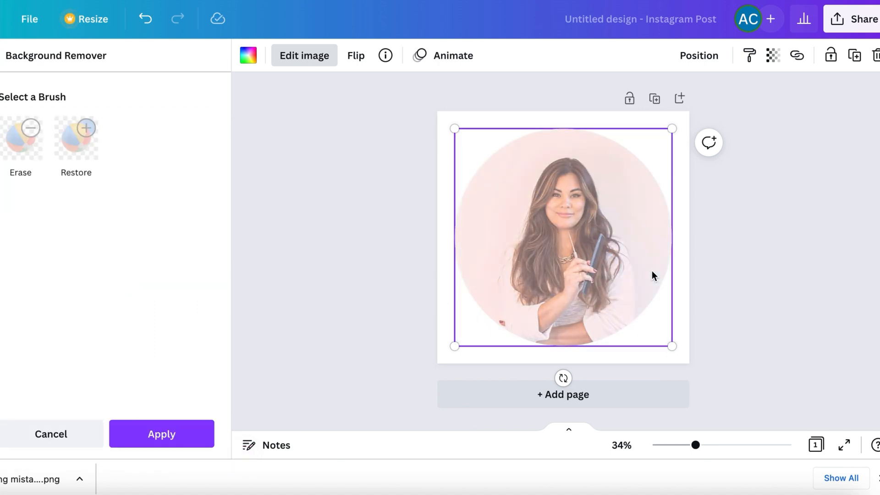
{"action": "left_click", "coordinate": [748, 282]}
{"action": "left_click", "coordinate": [842, 25]}
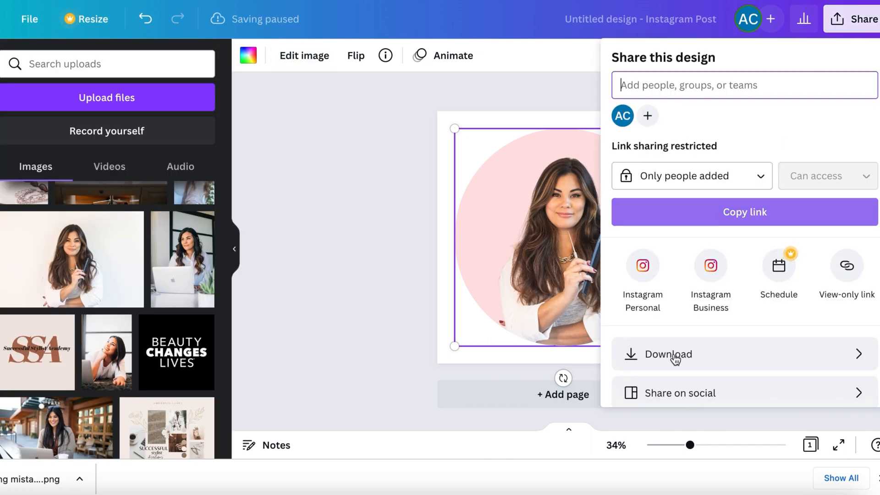
{"action": "left_click", "coordinate": [675, 359]}
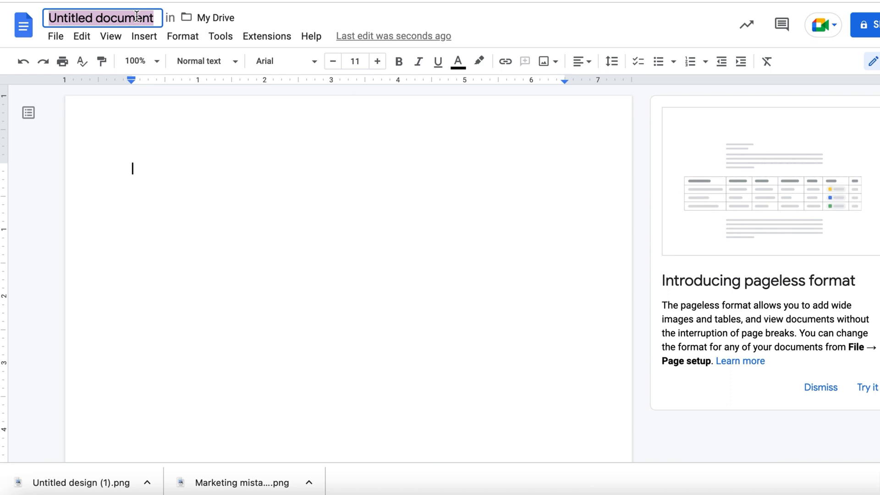
Switch to the blank Google Docs document and title it "email signature".
{"action": "type", "text": "email signat"}
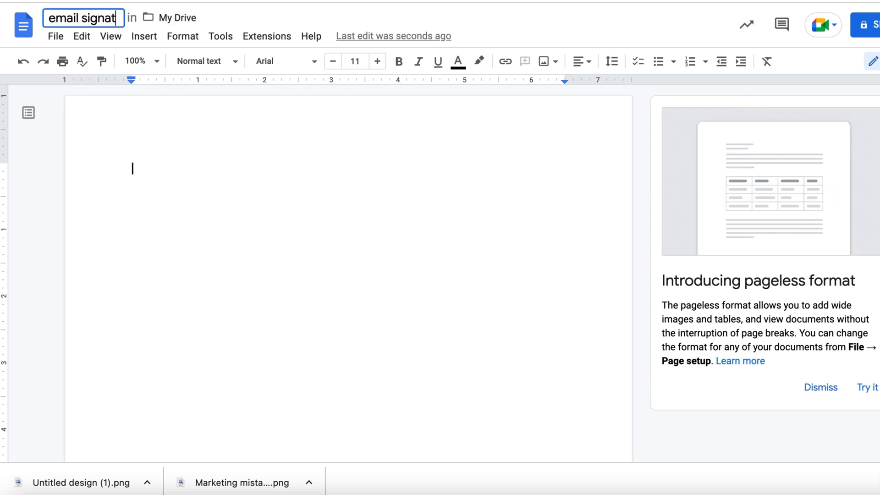
{"action": "type", "text": "ure"}
{"action": "key", "text": "Return"}
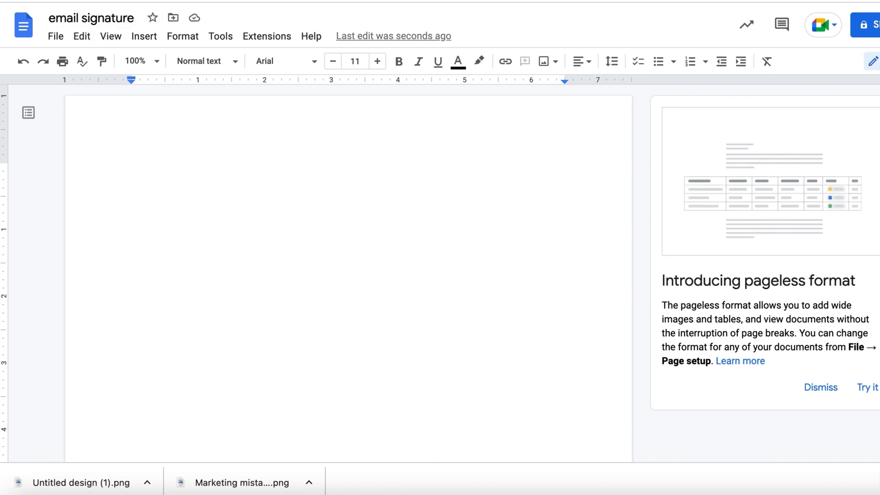
Insert a 2 x 1 table and increase its row height to make room for a picture.
{"action": "left_click", "coordinate": [156, 39]}
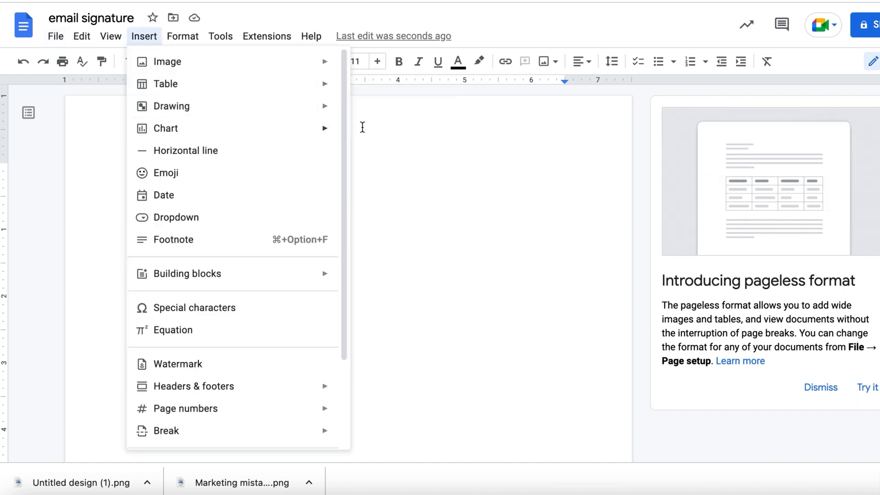
{"action": "mouse_move", "coordinate": [296, 86]}
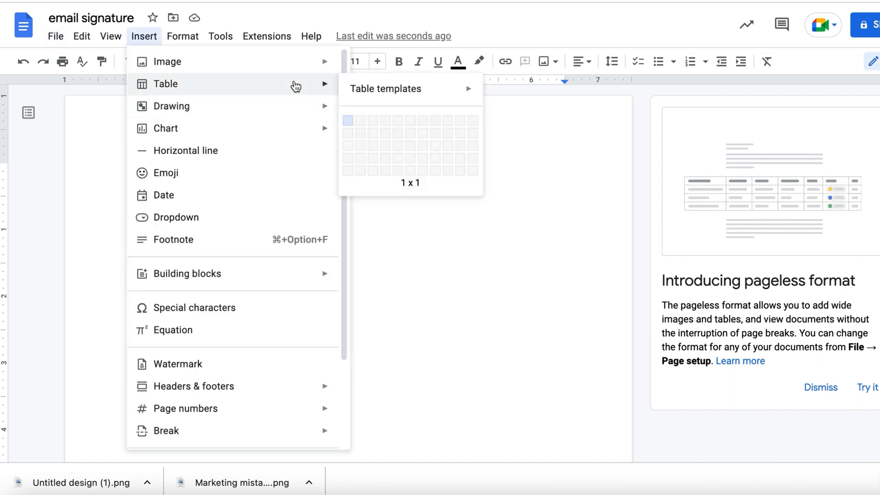
{"action": "left_click", "coordinate": [360, 120]}
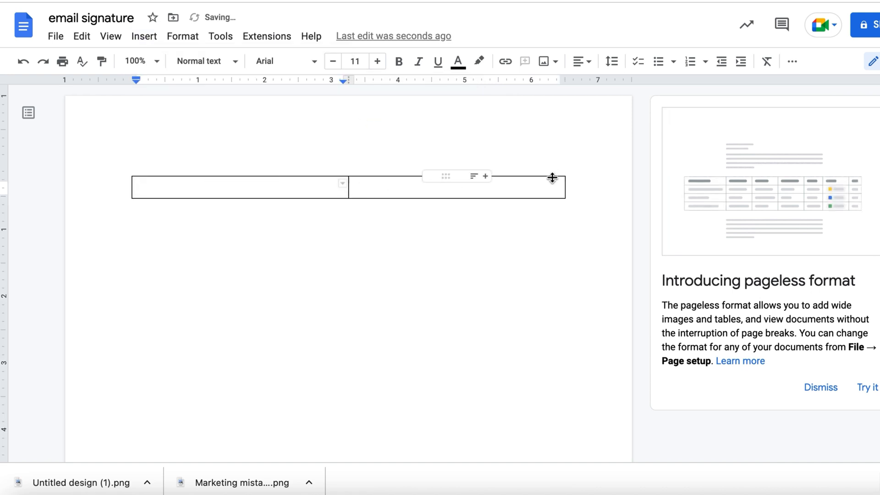
{"action": "left_click_drag", "start_coordinate": [556, 200], "coordinate": [556, 283]}
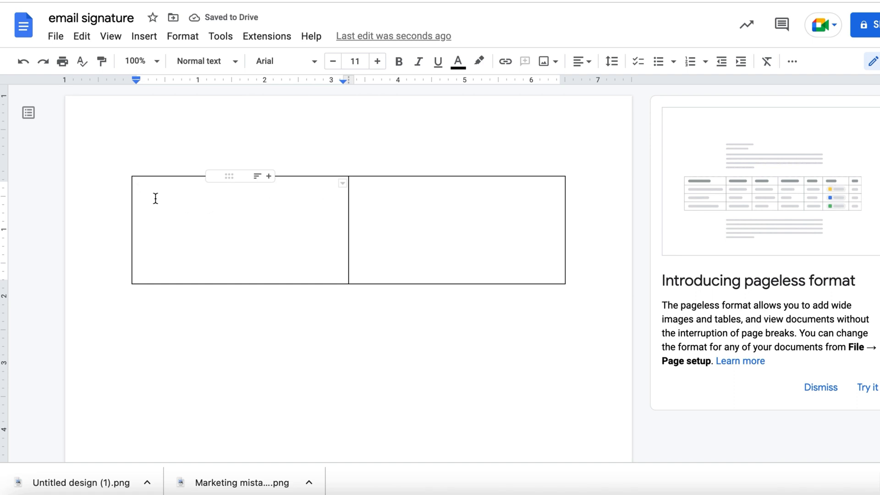
Insert the circular pink-background portrait PNG from the computer's Desktop into the first table cell.
{"action": "left_click", "coordinate": [547, 61]}
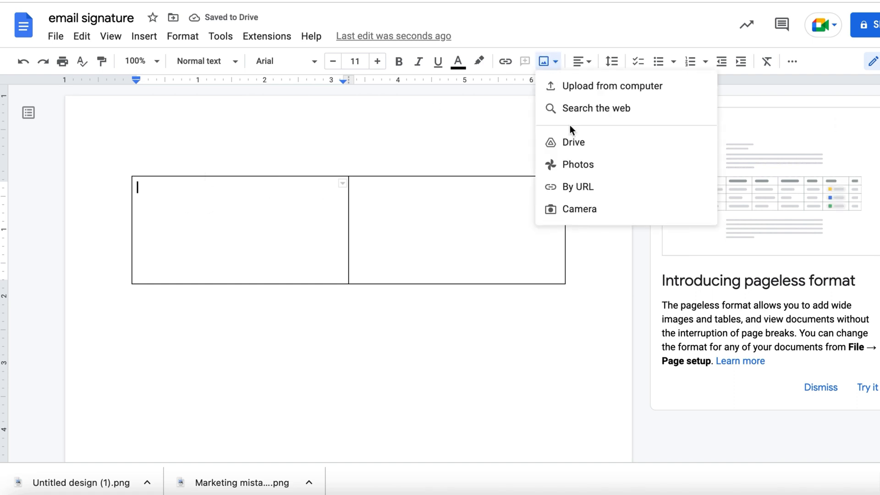
{"action": "left_click", "coordinate": [586, 85]}
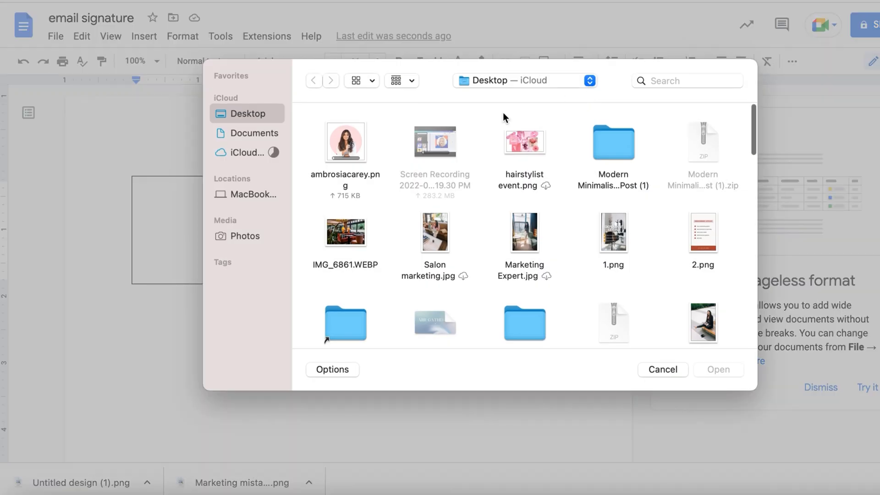
{"action": "left_click", "coordinate": [345, 142]}
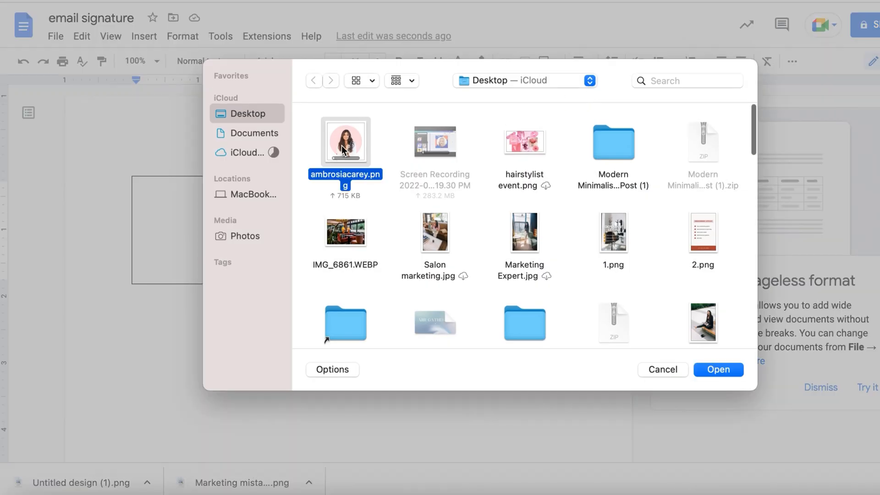
{"action": "left_click", "coordinate": [733, 371]}
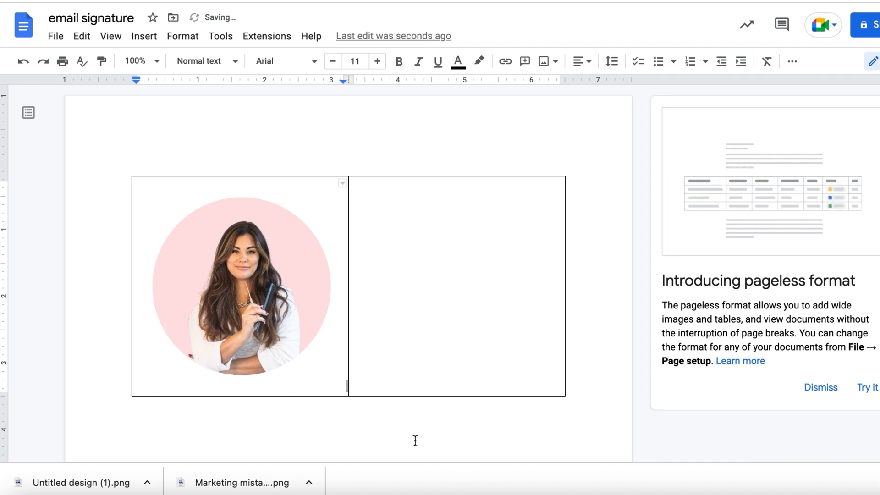
Shrink the portrait to about 1.8 inches wide and narrow the first table column to fit it.
{"action": "left_click", "coordinate": [307, 342]}
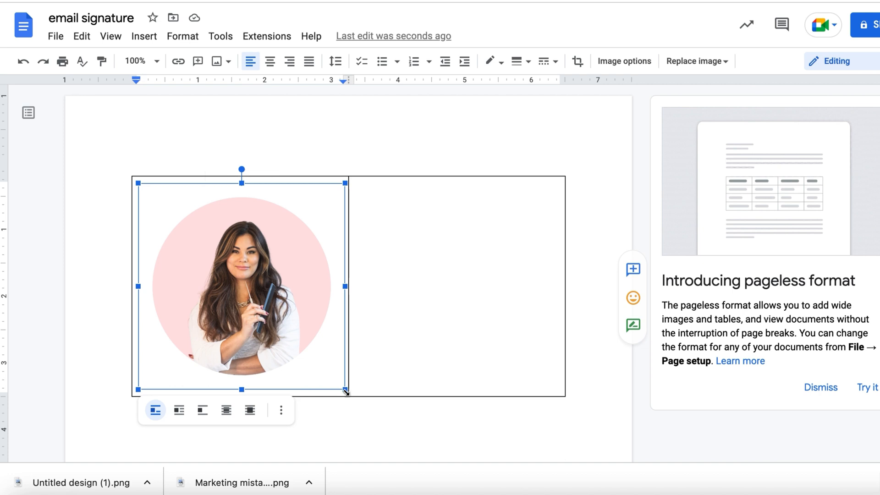
{"action": "left_click_drag", "start_coordinate": [346, 391], "coordinate": [257, 278]}
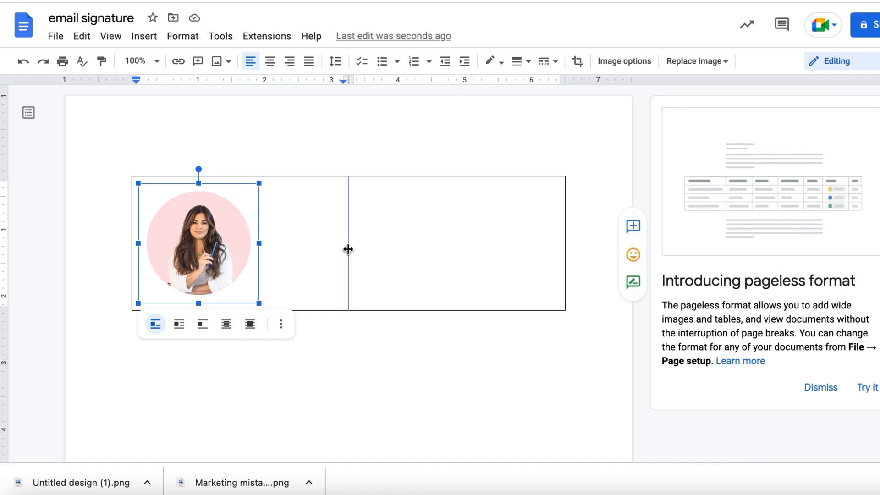
{"action": "left_click_drag", "start_coordinate": [289, 248], "coordinate": [259, 246]}
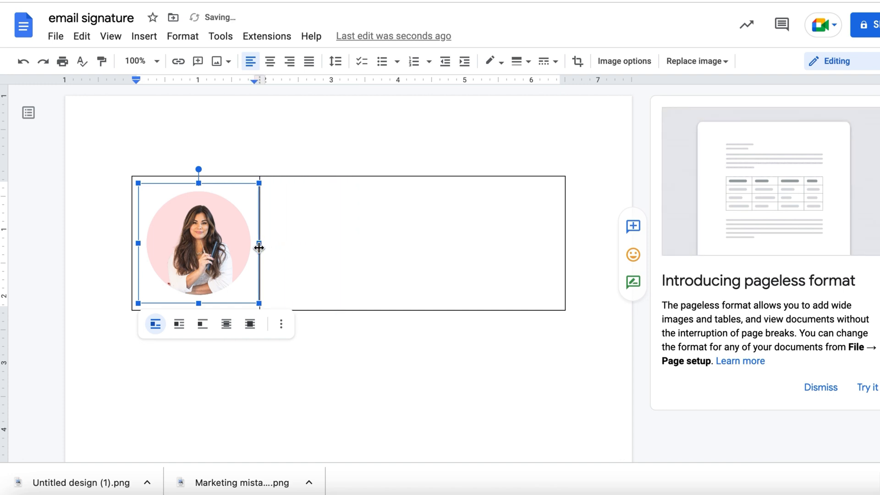
Undo the deletion of the signature text in the second table cell and deselect the text.
{"action": "double_click", "coordinate": [291, 189]}
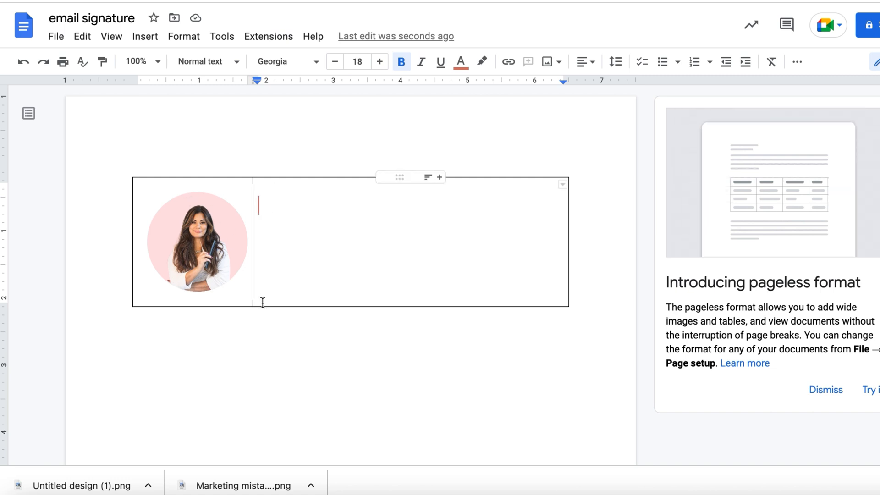
{"action": "left_click", "coordinate": [24, 63]}
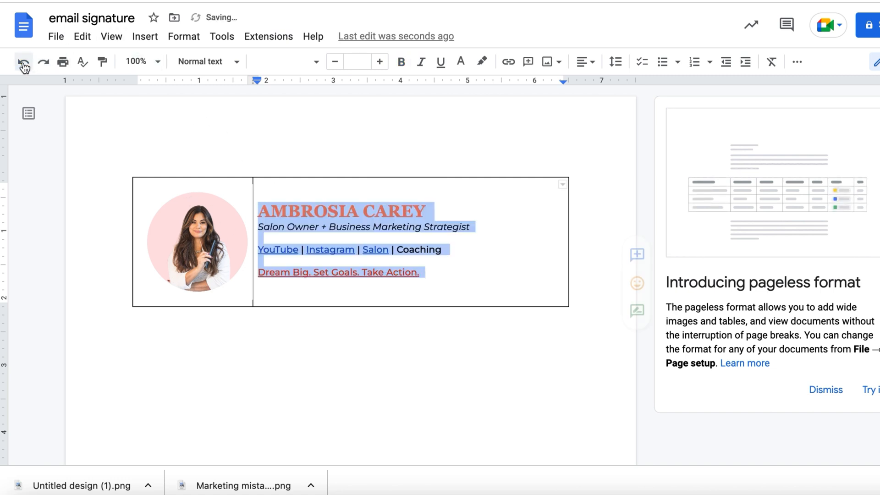
{"action": "left_click", "coordinate": [503, 272]}
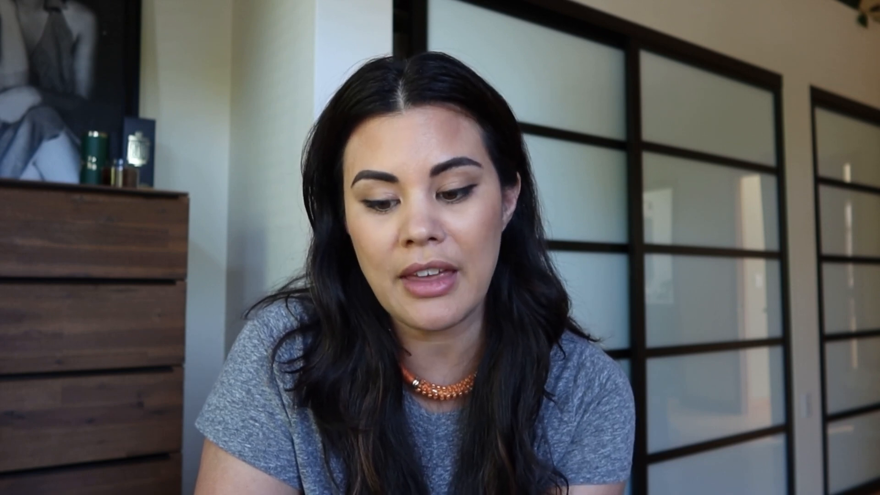
Select the word "Coaching" in the signature, copy the web address of the Coaching Services page, and return to the document.
{"action": "left_click_drag", "start_coordinate": [444, 250], "coordinate": [398, 250]}
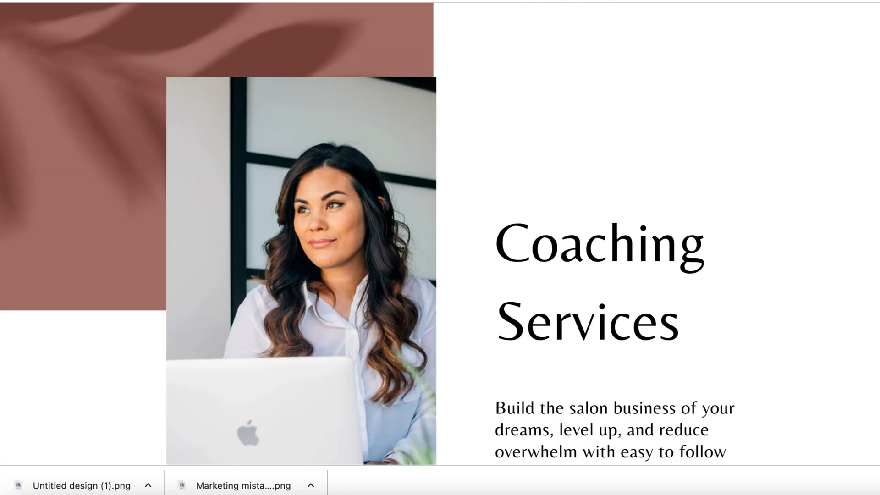
{"action": "right_click", "coordinate": [121, 1]}
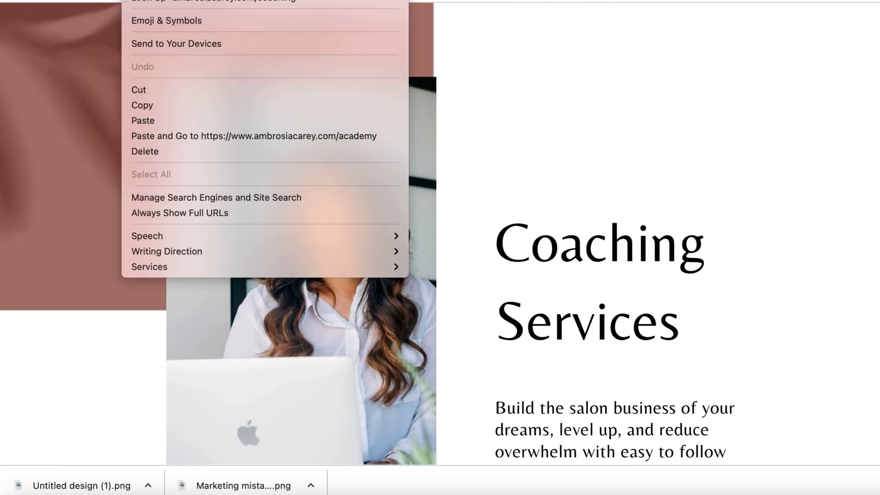
{"action": "left_click", "coordinate": [154, 103]}
{"action": "left_click", "coordinate": [265, 1]}
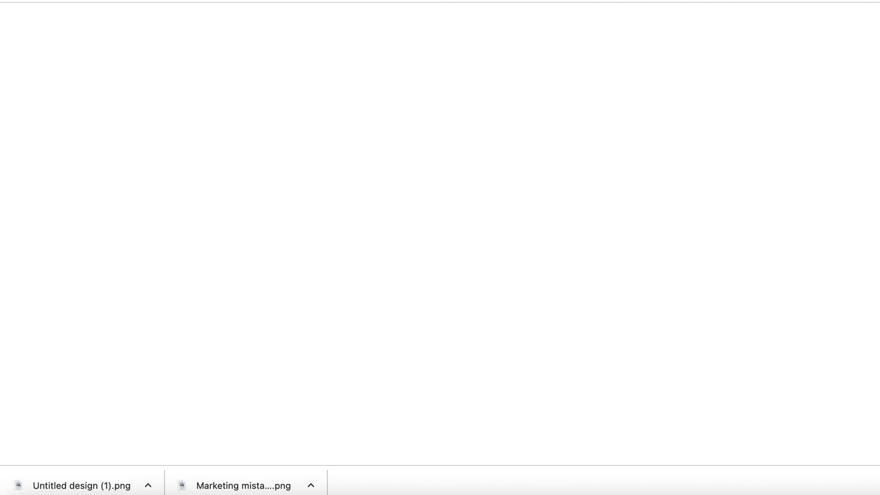
{"action": "left_click", "coordinate": [349, 1]}
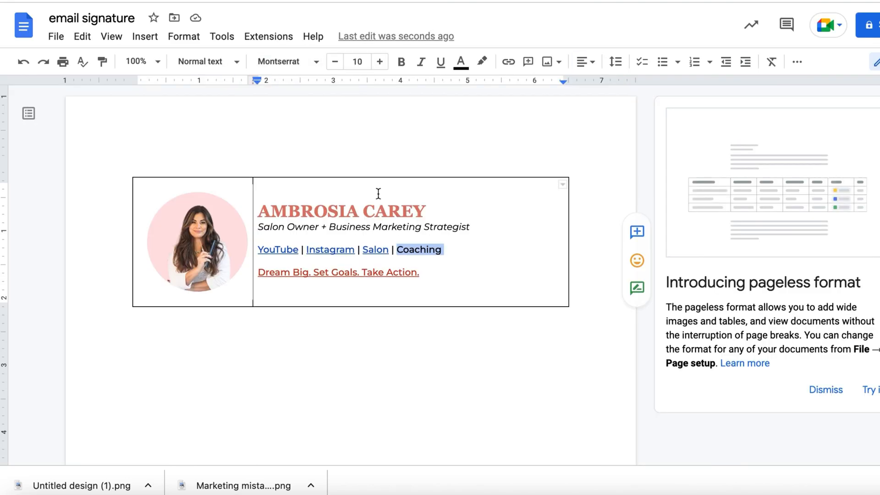
Link the selected word "Coaching" to the copied web address.
{"action": "right_click", "coordinate": [410, 250]}
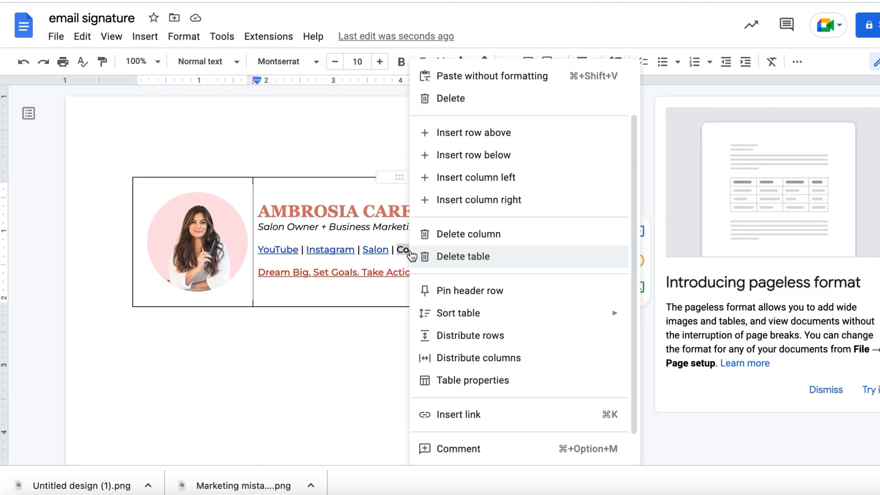
{"action": "left_click", "coordinate": [442, 423]}
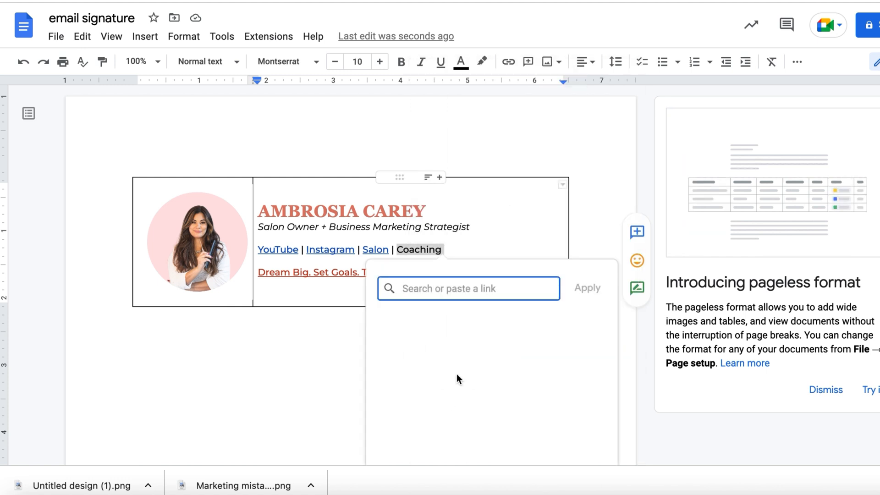
{"action": "right_click", "coordinate": [472, 290]}
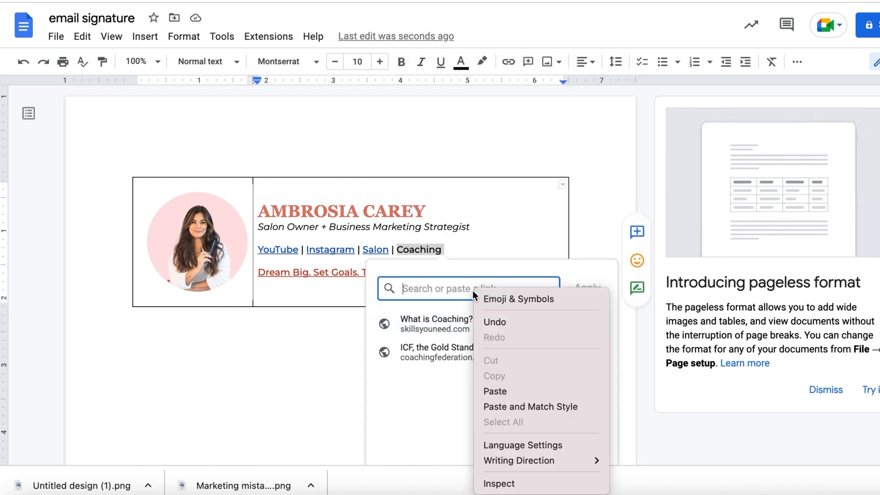
{"action": "left_click", "coordinate": [501, 391]}
{"action": "left_click", "coordinate": [583, 293]}
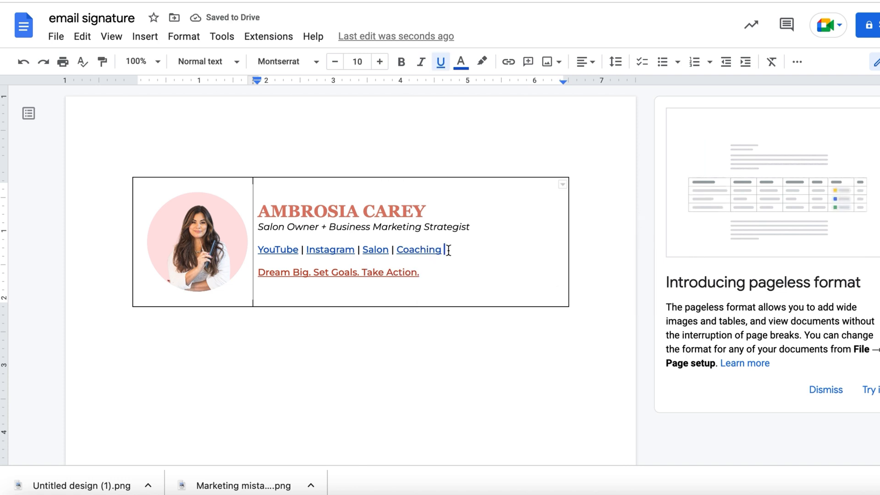
Change the text color of the YouTube, Instagram, Salon and Coaching links in the signature to brick red.
{"action": "left_click_drag", "start_coordinate": [448, 249], "coordinate": [331, 251]}
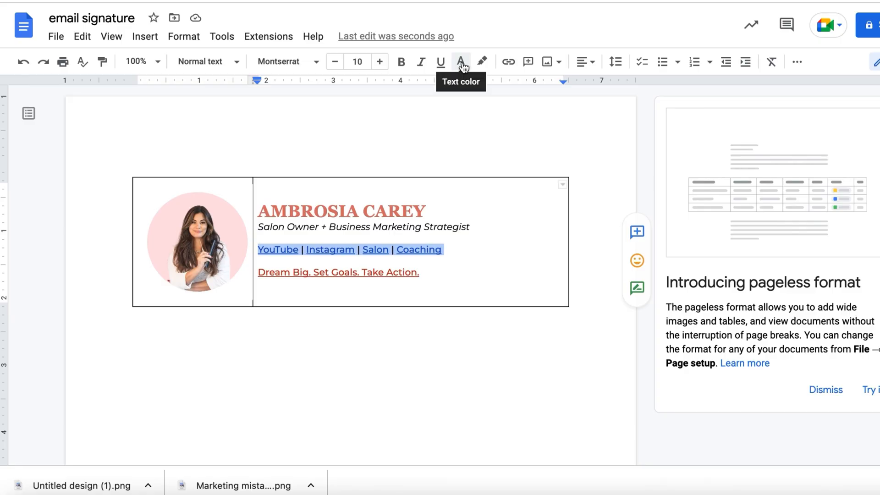
{"action": "left_click", "coordinate": [461, 62]}
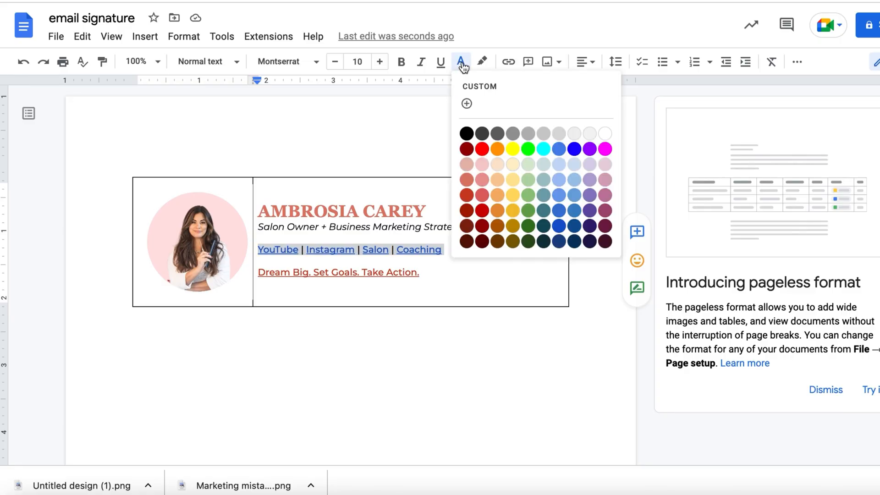
{"action": "left_click", "coordinate": [472, 197]}
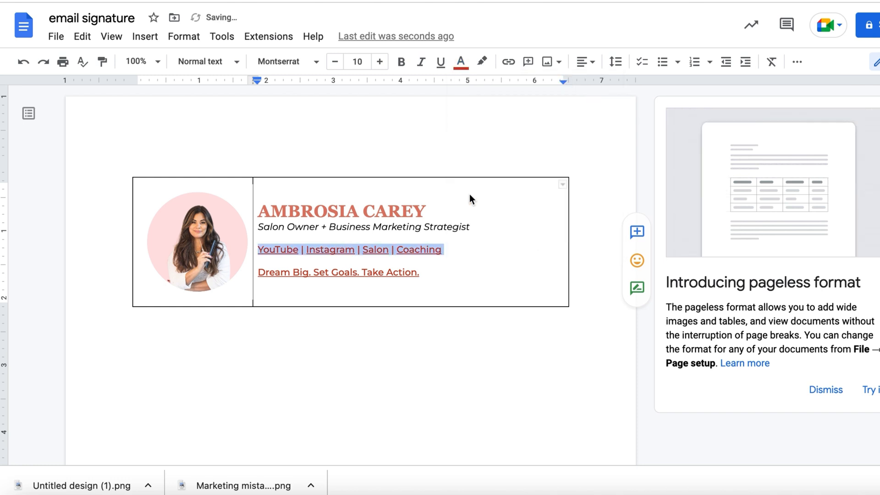
{"action": "left_click", "coordinate": [483, 266]}
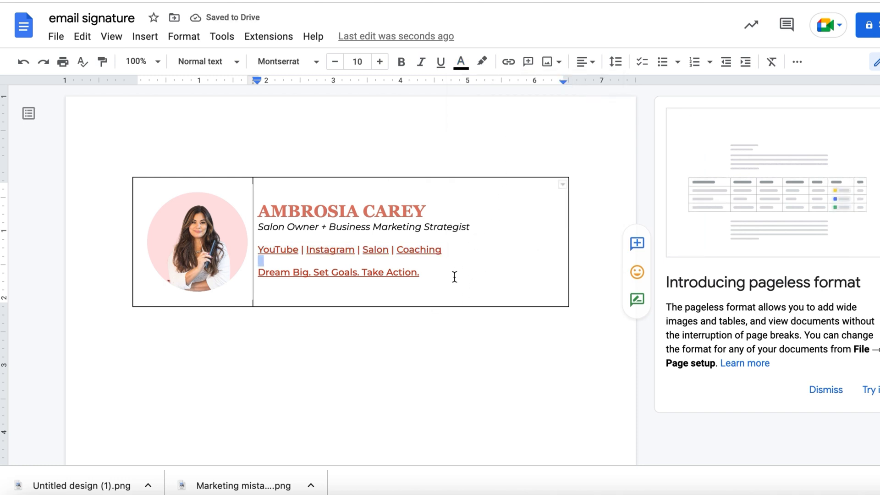
Set the outer border beside the signature text in the table to white.
{"action": "left_click", "coordinate": [569, 218]}
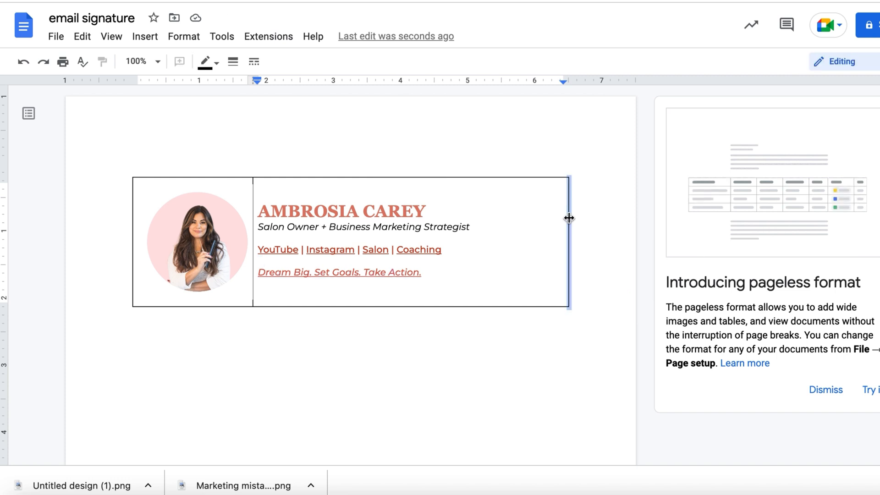
{"action": "left_click", "coordinate": [217, 63]}
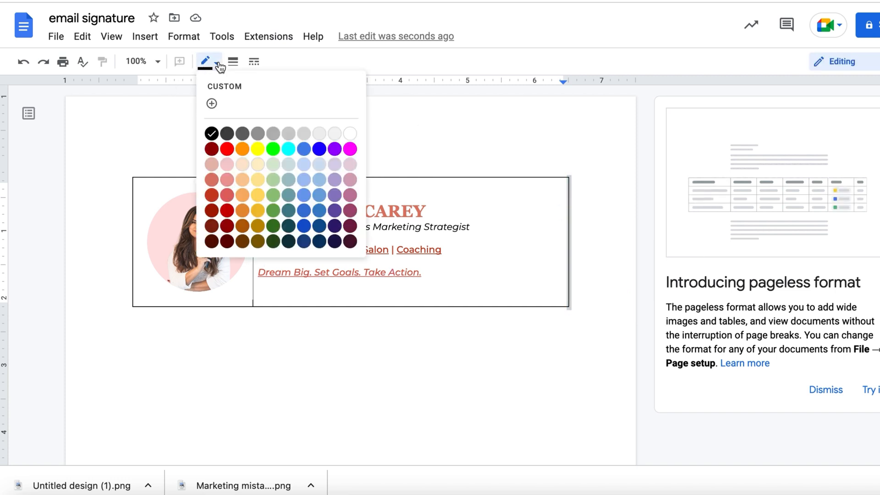
{"action": "left_click", "coordinate": [351, 134]}
{"action": "left_click", "coordinate": [504, 152]}
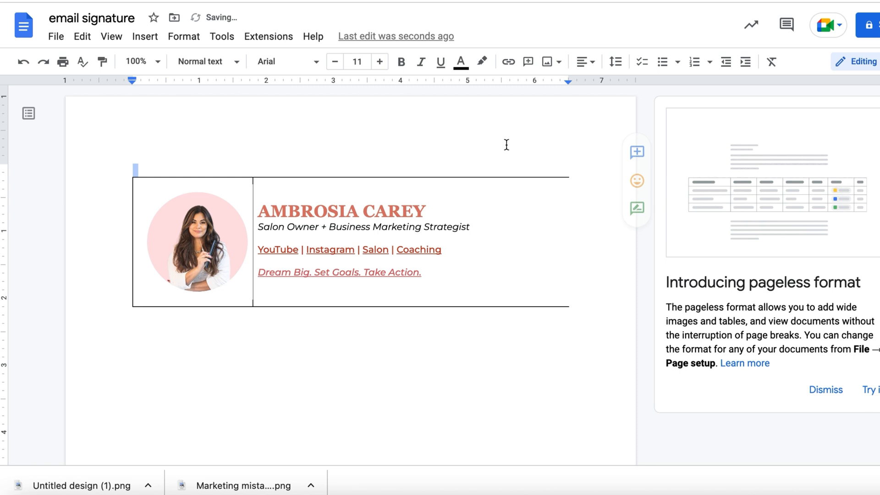
Set all remaining table borders to white, including the outer edges and the divider between the portrait and the text.
{"action": "left_click", "coordinate": [515, 176]}
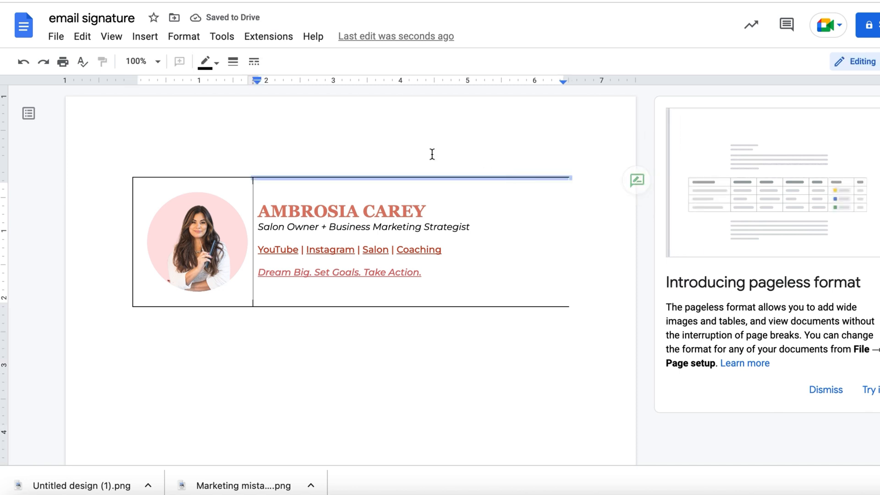
{"action": "left_click", "coordinate": [209, 67]}
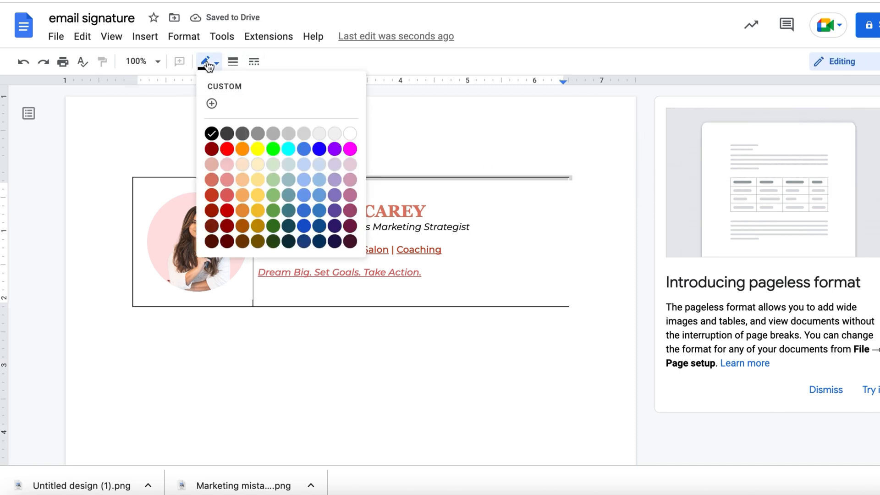
{"action": "left_click", "coordinate": [350, 133]}
{"action": "left_click", "coordinate": [146, 178]}
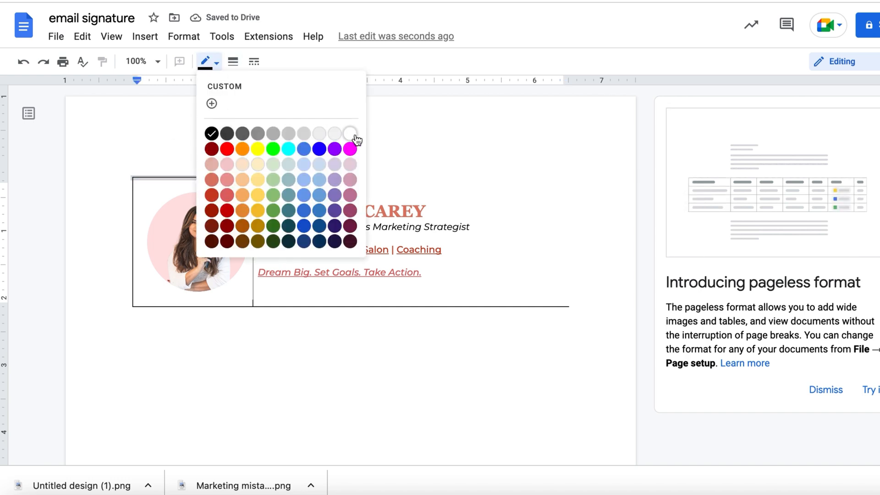
{"action": "left_click", "coordinate": [351, 134]}
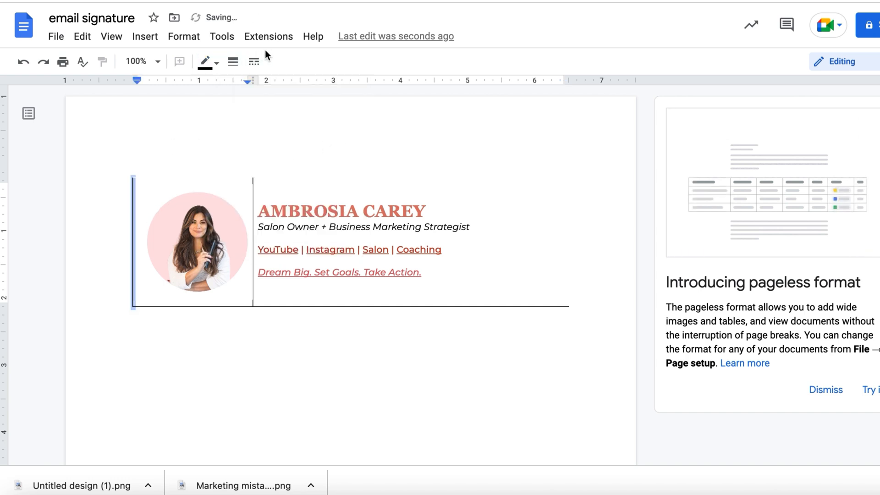
{"action": "left_click", "coordinate": [217, 63]}
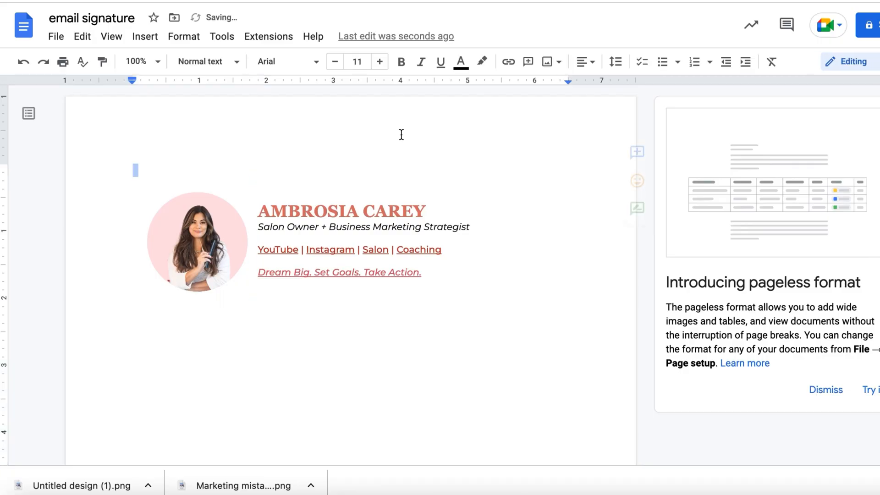
{"action": "left_click", "coordinate": [496, 297]}
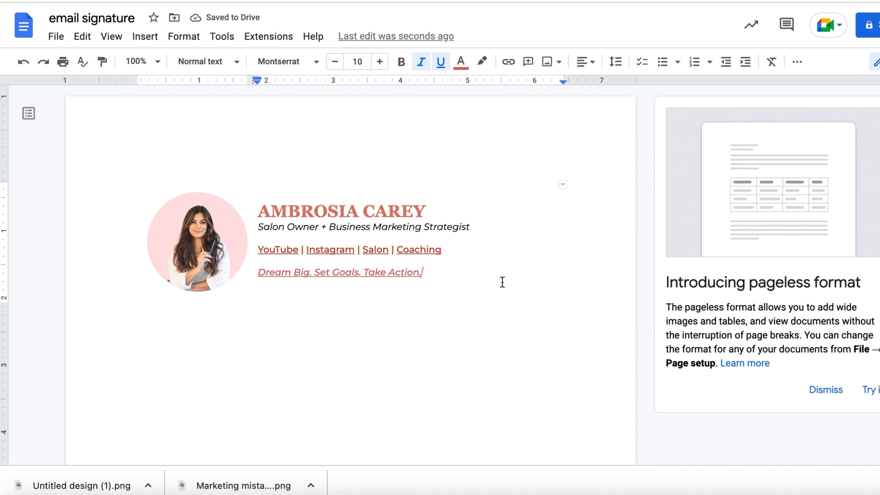
Select the whole signature table with the portrait and text and copy it.
{"action": "left_click_drag", "start_coordinate": [493, 281], "coordinate": [173, 220]}
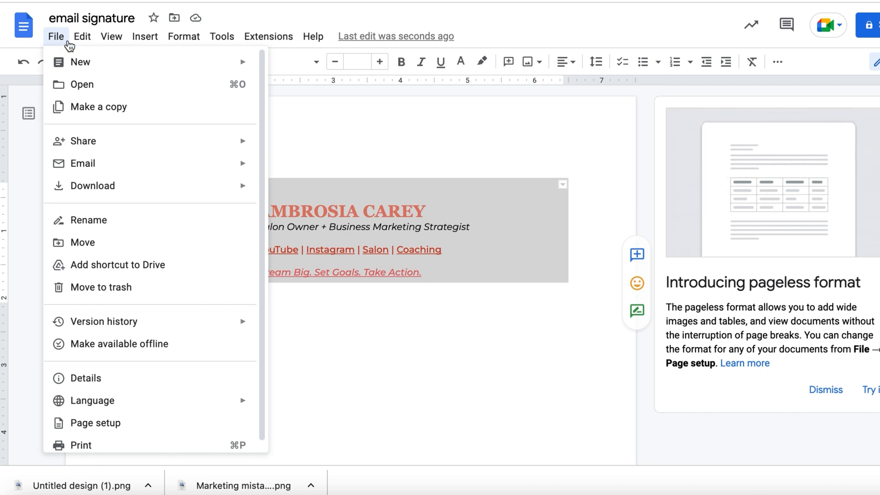
{"action": "mouse_move", "coordinate": [79, 44]}
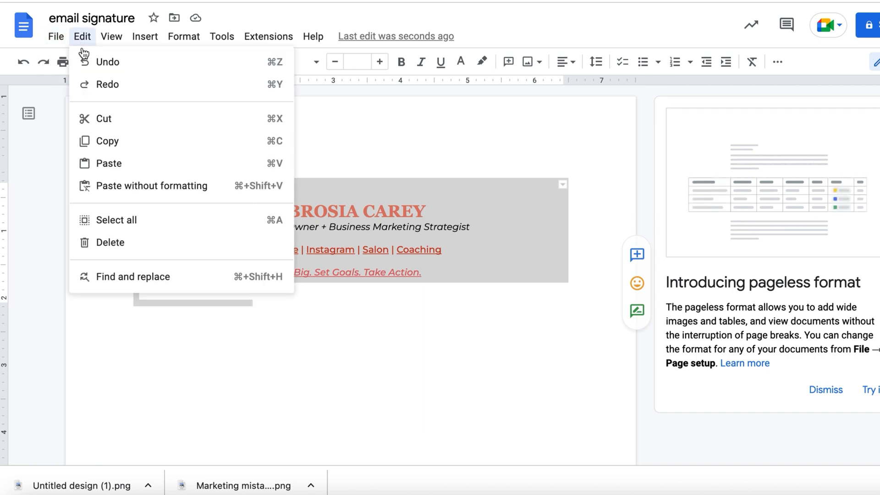
{"action": "left_click", "coordinate": [113, 142]}
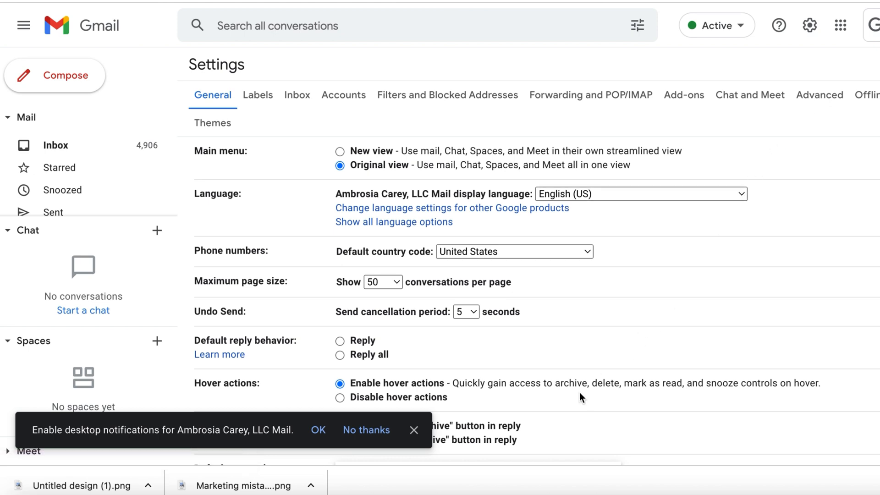
In Gmail's general settings, find the Signature section and delete the entire content of the existing signature.
{"action": "scroll", "coordinate": [580, 392], "scroll_direction": "down", "scroll_amount": 15}
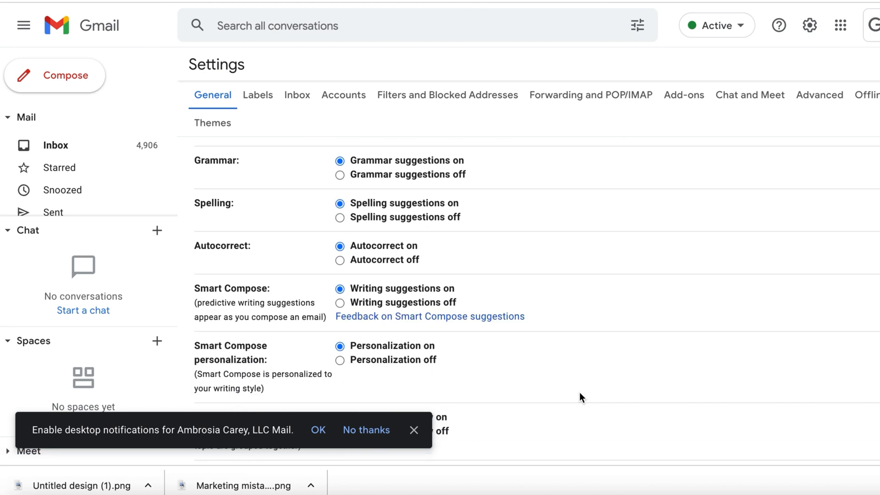
{"action": "scroll", "coordinate": [579, 393], "scroll_direction": "down", "scroll_amount": 12}
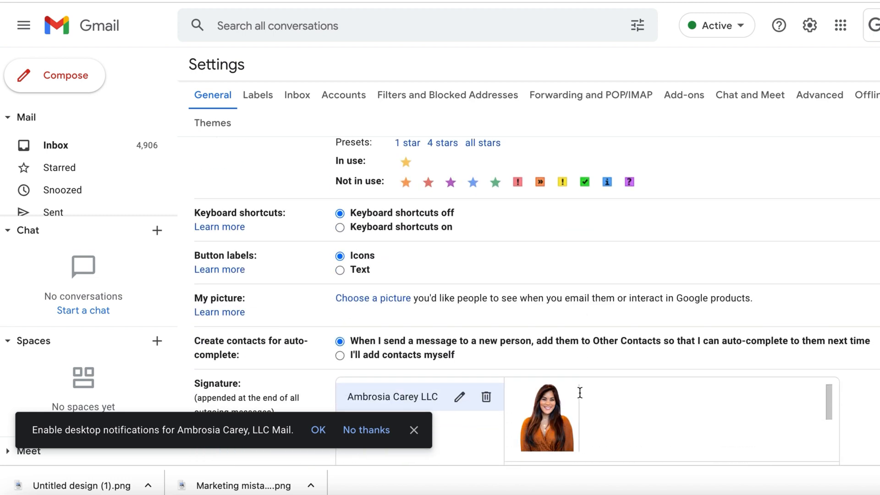
{"action": "scroll", "coordinate": [580, 393], "scroll_direction": "up", "scroll_amount": 2}
{"action": "scroll", "coordinate": [688, 436], "scroll_direction": "down", "scroll_amount": 2}
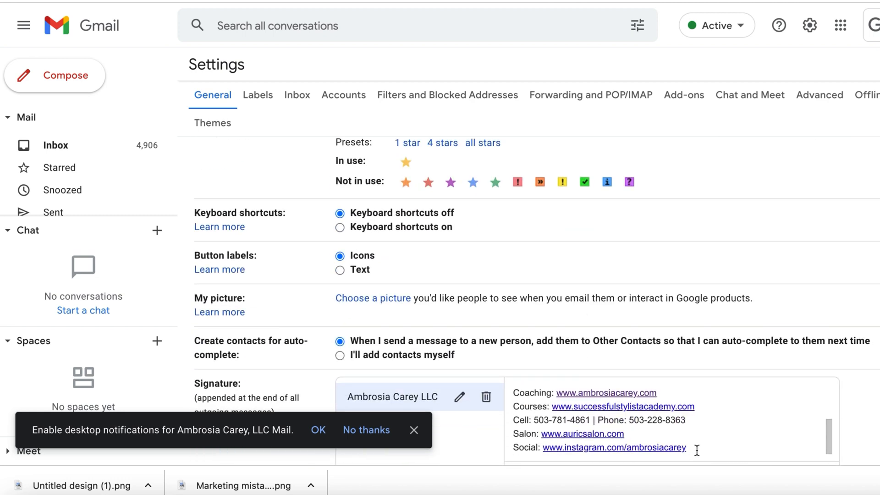
{"action": "mouse_move", "coordinate": [696, 450]}
{"action": "left_mouse_down"}
{"action": "mouse_move", "coordinate": [523, 395]}
{"action": "mouse_move", "coordinate": [515, 379]}
{"action": "left_mouse_up"}
{"action": "key", "text": "BackSpace"}
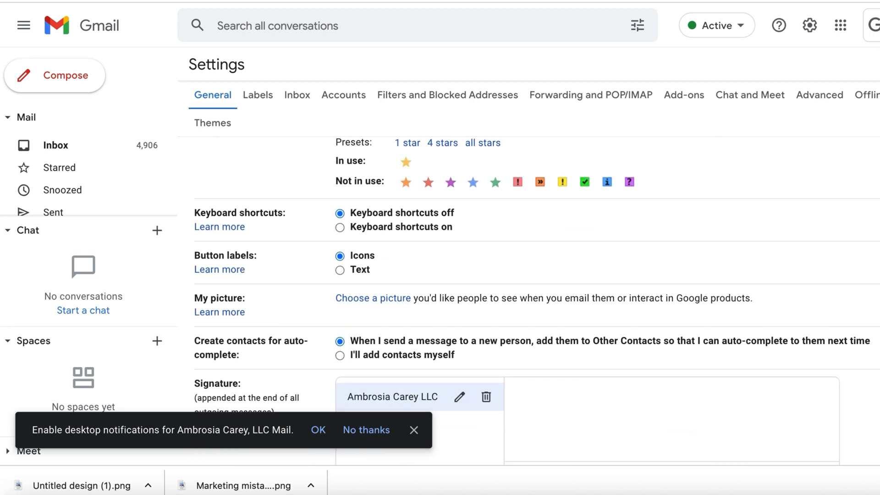
Paste the copied signature table into the emptied Gmail signature box, keeping its formatting.
{"action": "right_click", "coordinate": [521, 392]}
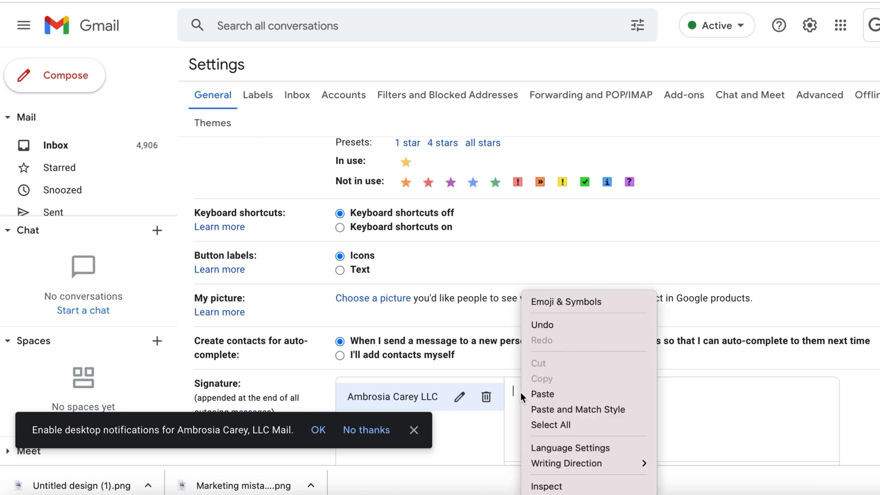
{"action": "left_click", "coordinate": [545, 394]}
{"action": "scroll", "coordinate": [536, 316], "scroll_direction": "down", "scroll_amount": 3}
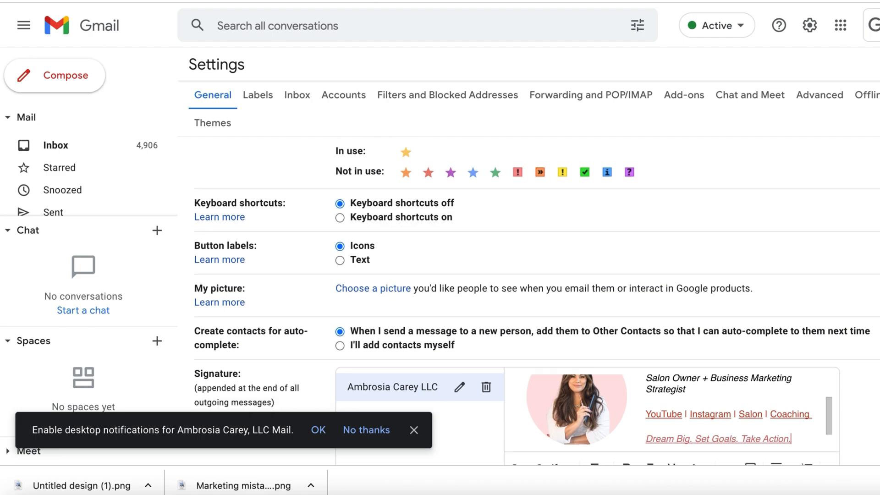